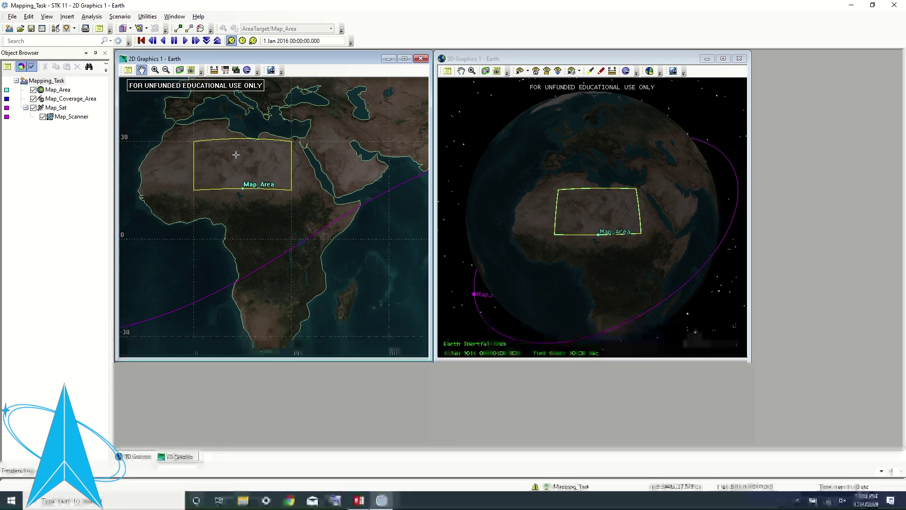
Compute access from the Map_Scanner sensor to Map_Area and generate the access report.
{"action": "right_click", "coordinate": [75, 117]}
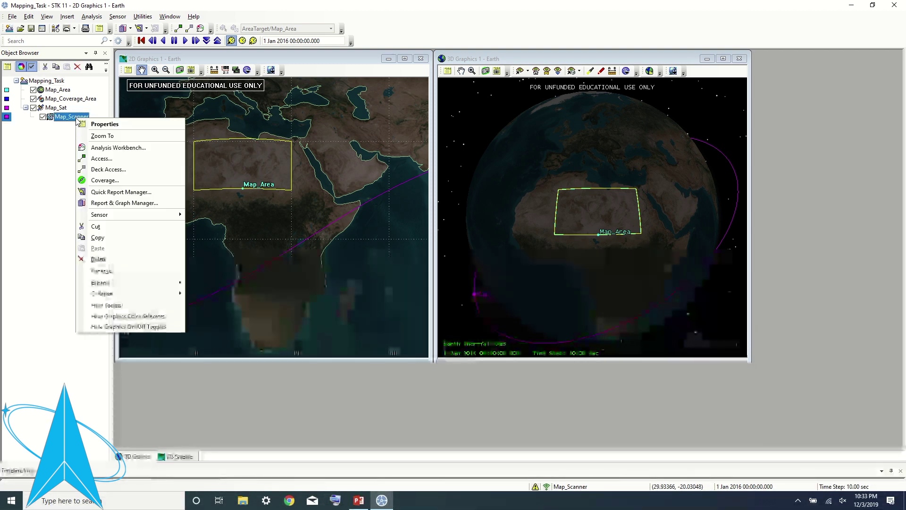
{"action": "left_click", "coordinate": [103, 161]}
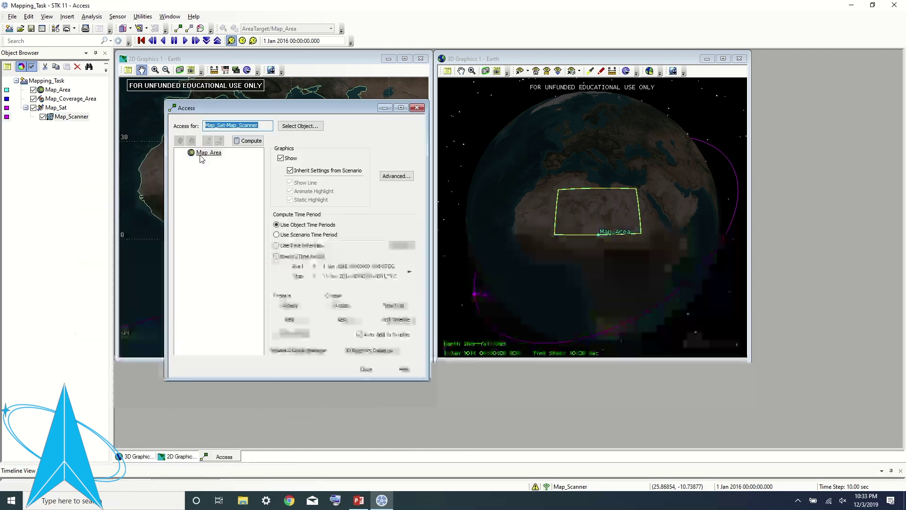
{"action": "left_click", "coordinate": [206, 152]}
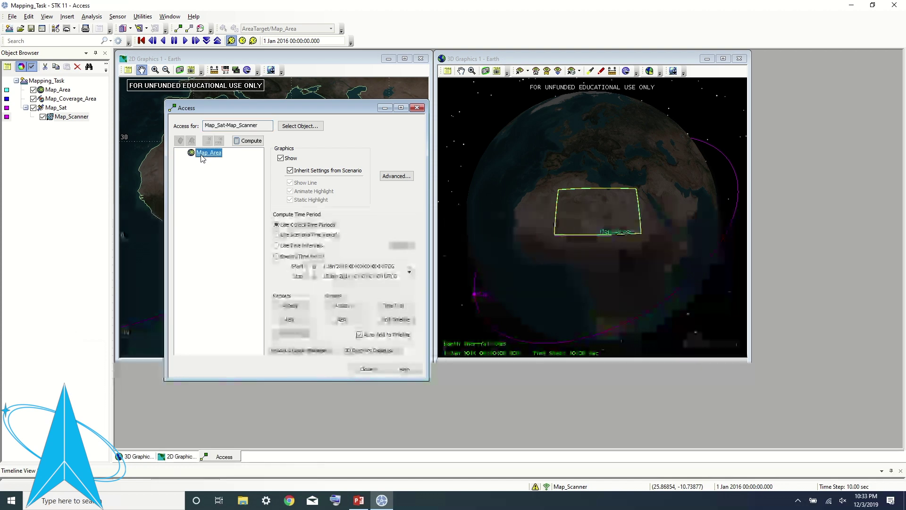
{"action": "left_click", "coordinate": [248, 145]}
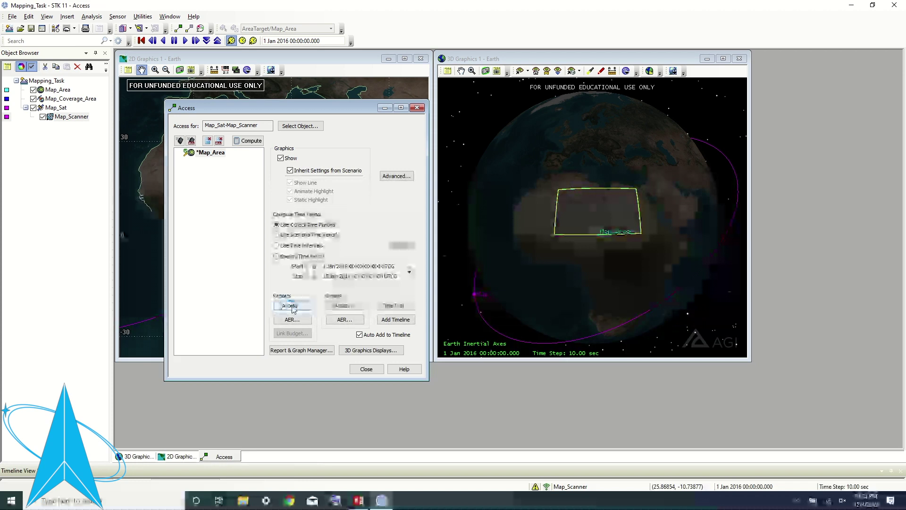
{"action": "left_click", "coordinate": [290, 305]}
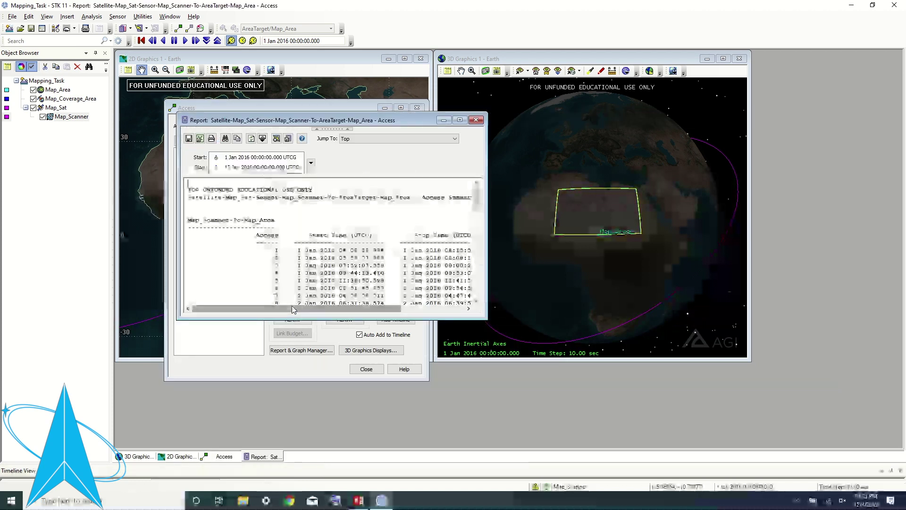
Enlarge the access report window to show the full 1–15 Jan 2016 intervals.
{"action": "left_click_drag", "start_coordinate": [484, 318], "coordinate": [645, 401]}
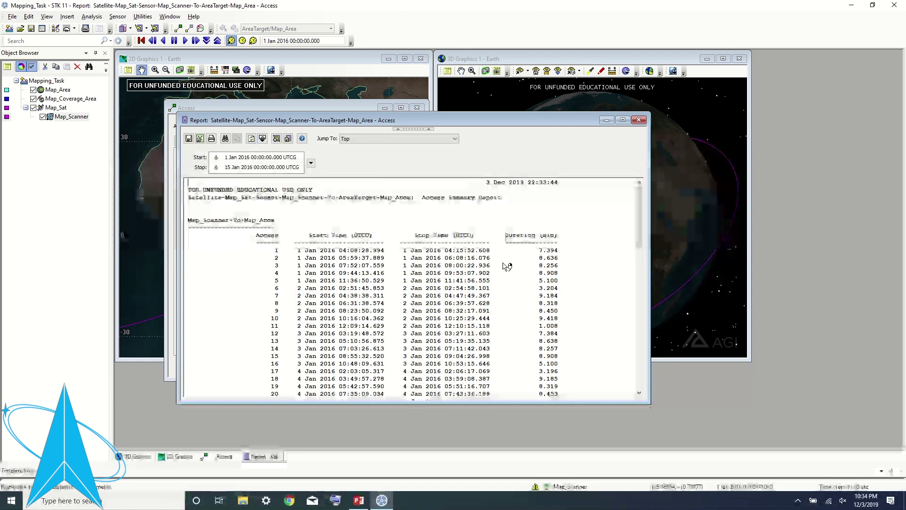
Switch report durations to hours, check the 9.206 total, then close the report.
{"action": "right_click", "coordinate": [552, 239]}
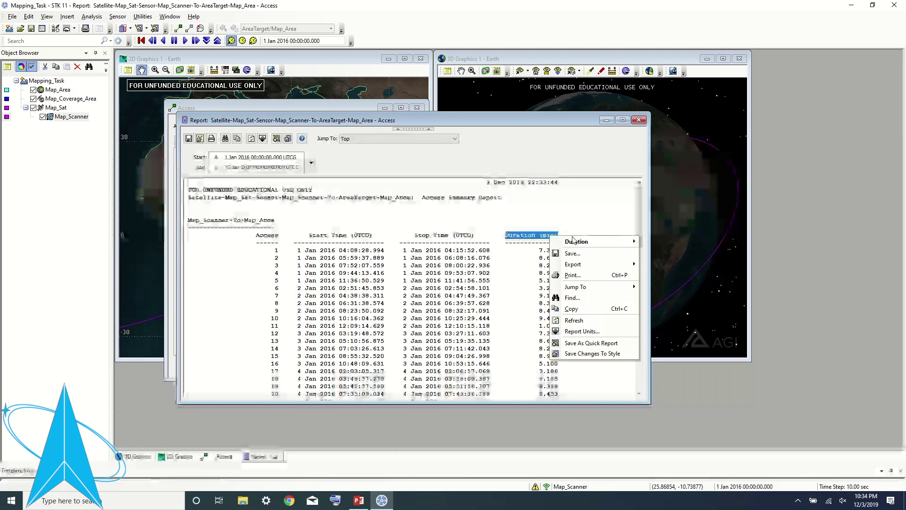
{"action": "mouse_move", "coordinate": [577, 242]}
{"action": "left_click", "coordinate": [660, 253]}
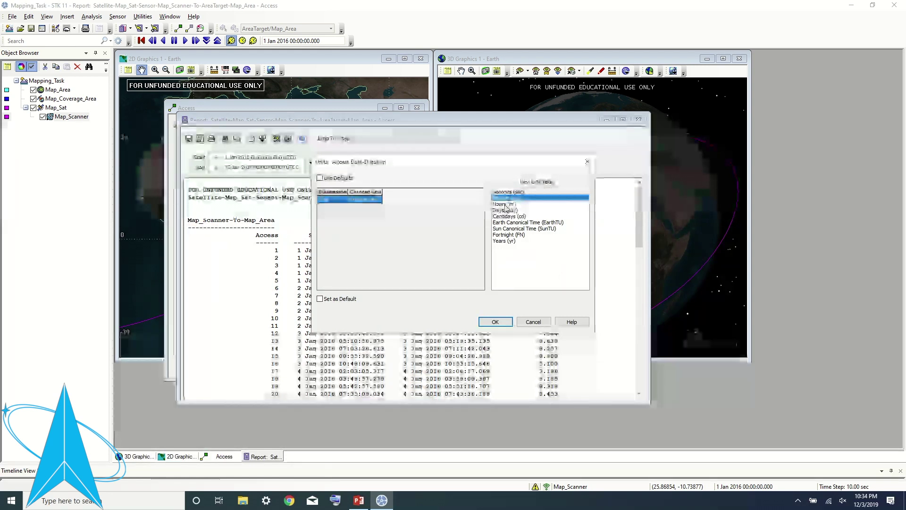
{"action": "left_click", "coordinate": [504, 205]}
{"action": "left_click", "coordinate": [508, 324]}
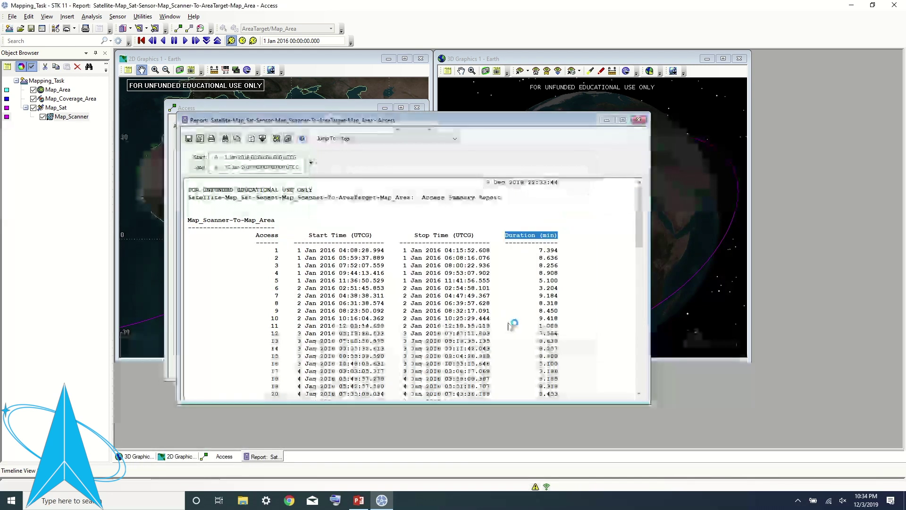
{"action": "scroll", "coordinate": [580, 267], "scroll_direction": "down", "scroll_amount": 5}
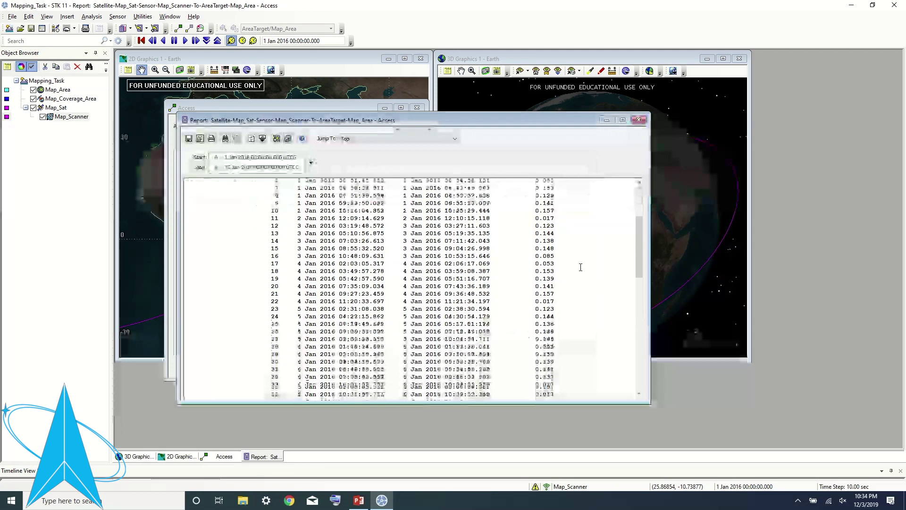
{"action": "scroll", "coordinate": [581, 265], "scroll_direction": "down", "scroll_amount": 7}
{"action": "scroll", "coordinate": [581, 266], "scroll_direction": "down", "scroll_amount": 8}
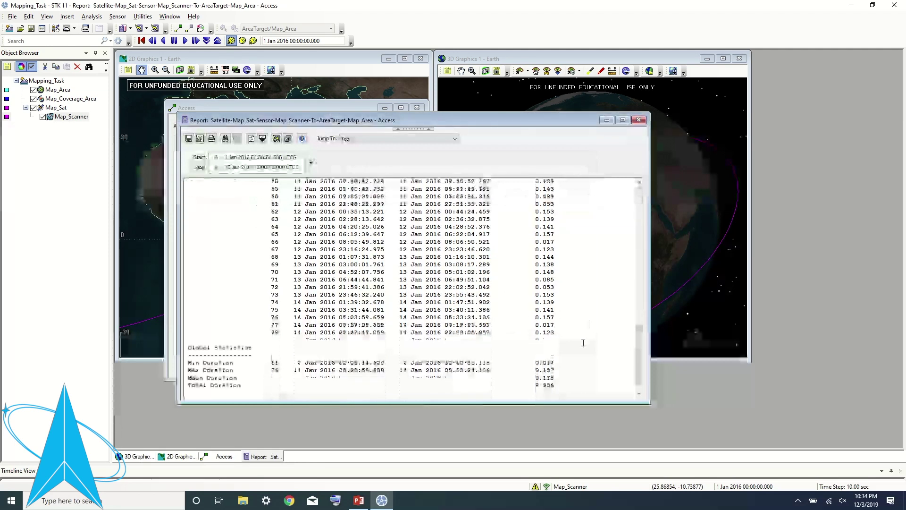
{"action": "left_click", "coordinate": [576, 386]}
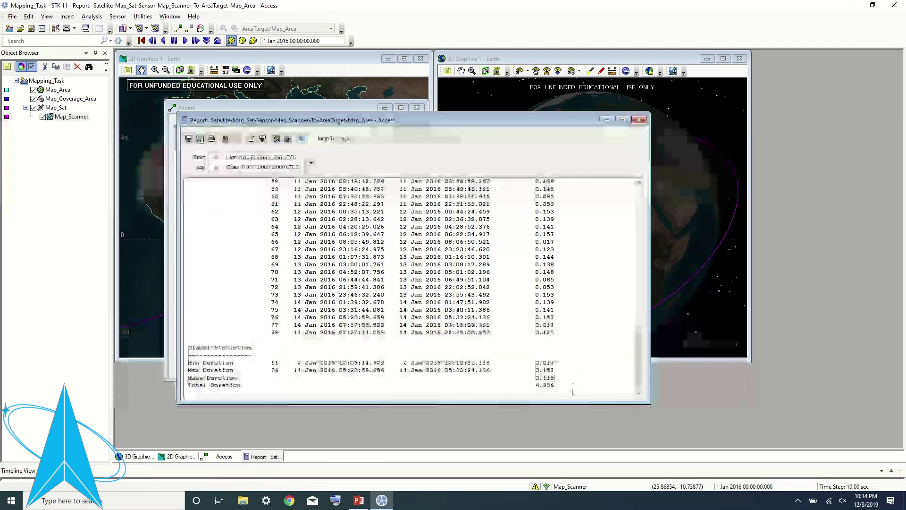
{"action": "left_click", "coordinate": [639, 121]}
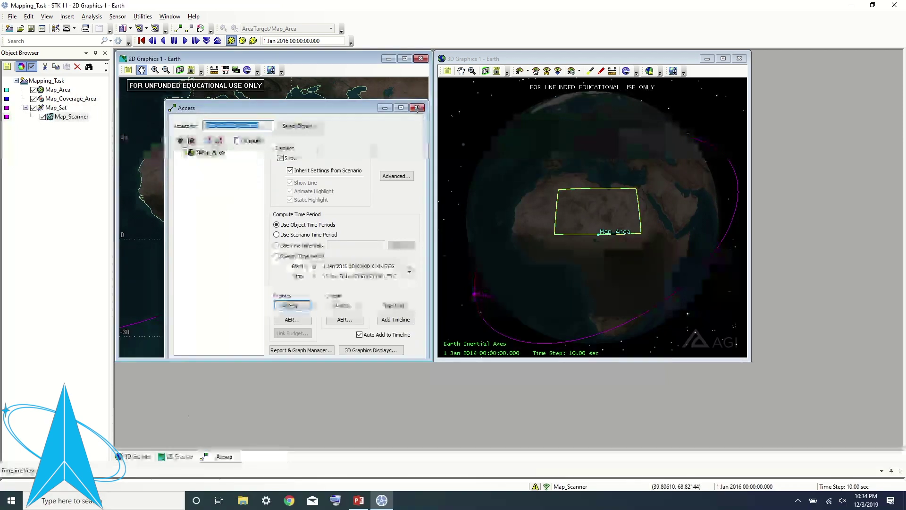
Close the Access tool and select the Map_Coverage_Area coverage definition.
{"action": "left_click", "coordinate": [418, 109]}
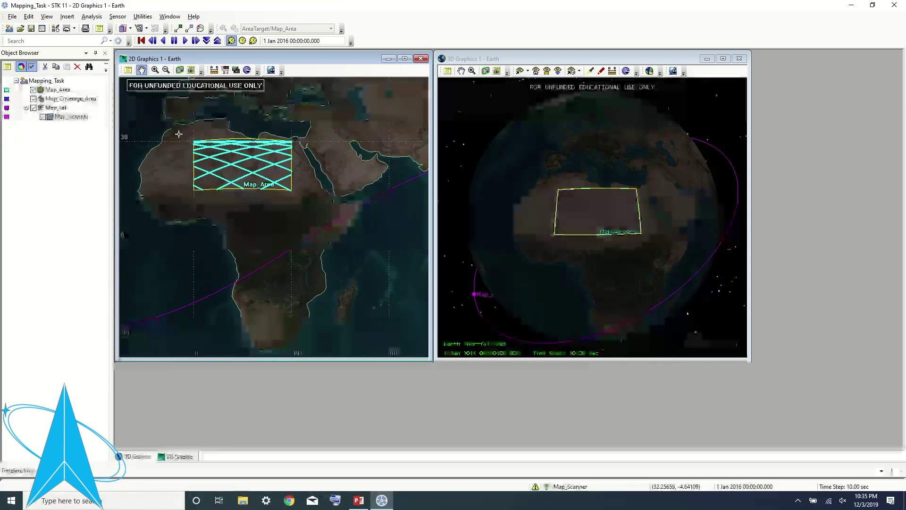
{"action": "left_click", "coordinate": [89, 100]}
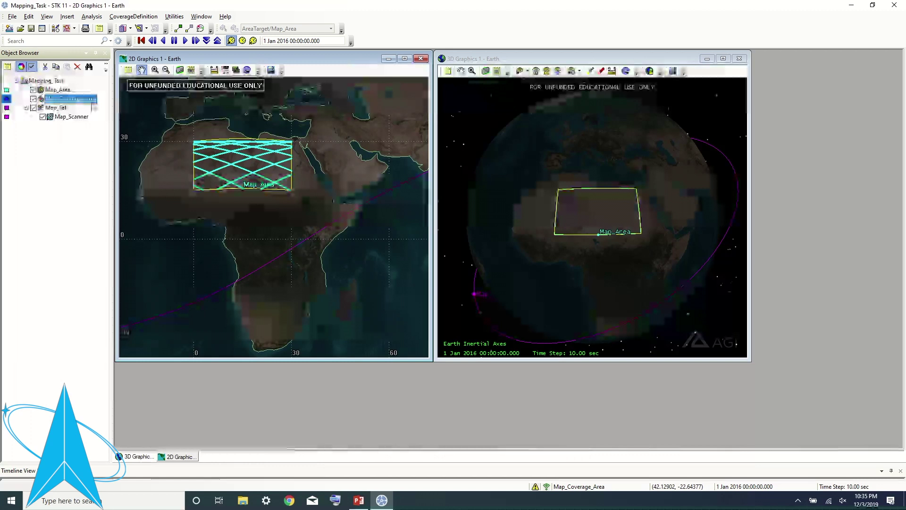
Launch the Grid Inspector for Map_Coverage_Area and begin switching to region inspection.
{"action": "right_click", "coordinate": [93, 105]}
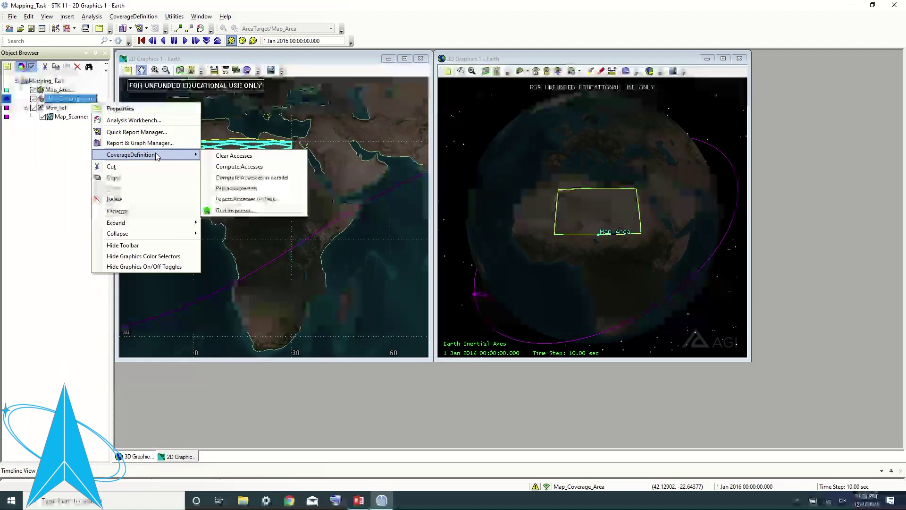
{"action": "mouse_move", "coordinate": [131, 155]}
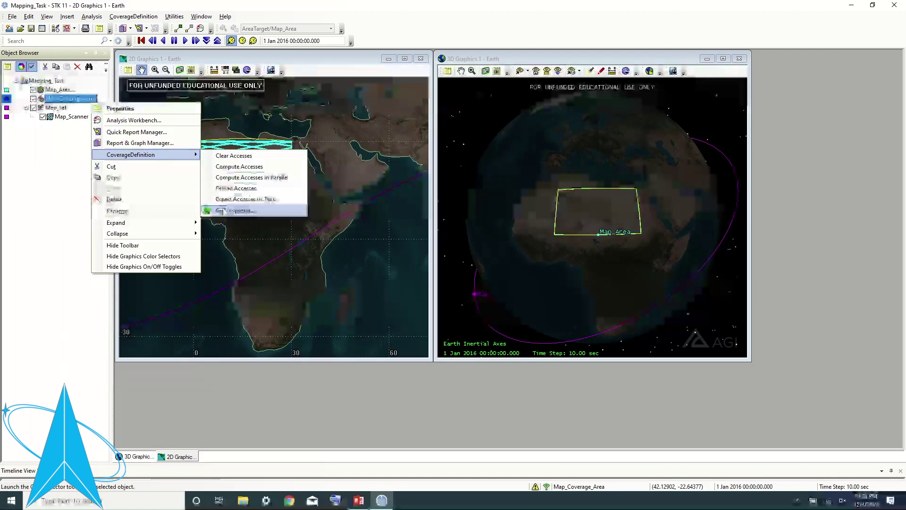
{"action": "left_click", "coordinate": [225, 211]}
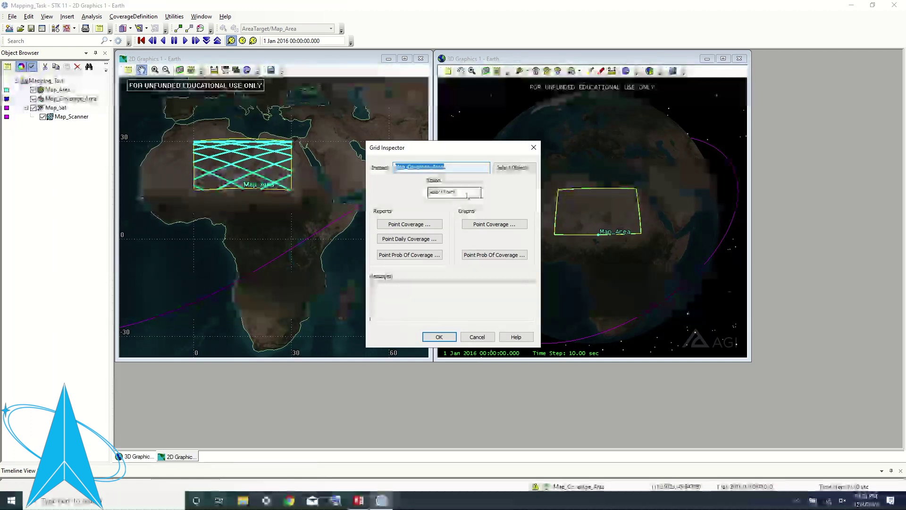
{"action": "left_click", "coordinate": [467, 192]}
Select the Map_Area region to read its 10.66% coverage, then close the inspector.
{"action": "left_click", "coordinate": [467, 205]}
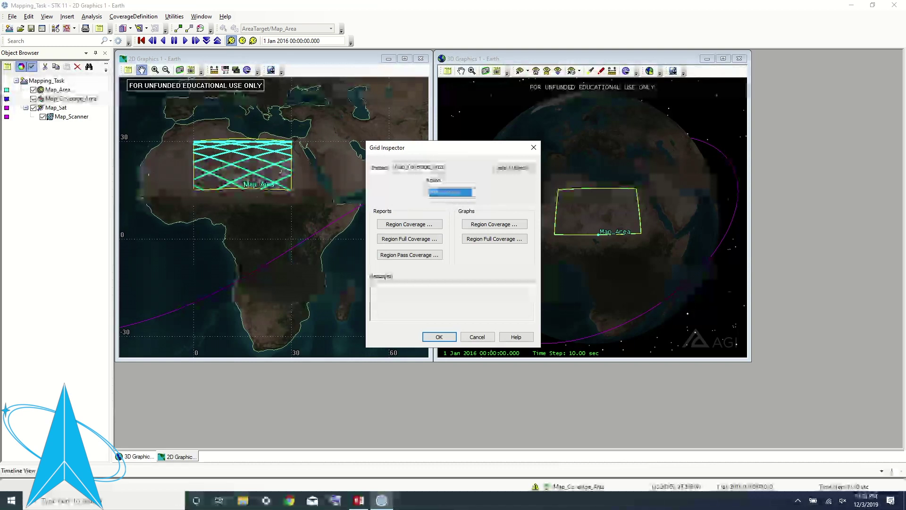
{"action": "left_click", "coordinate": [281, 171]}
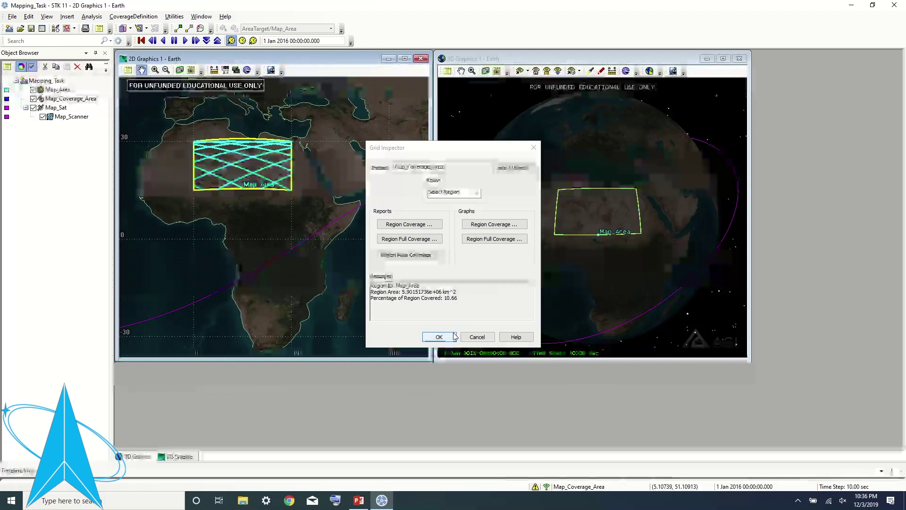
{"action": "left_click", "coordinate": [439, 337]}
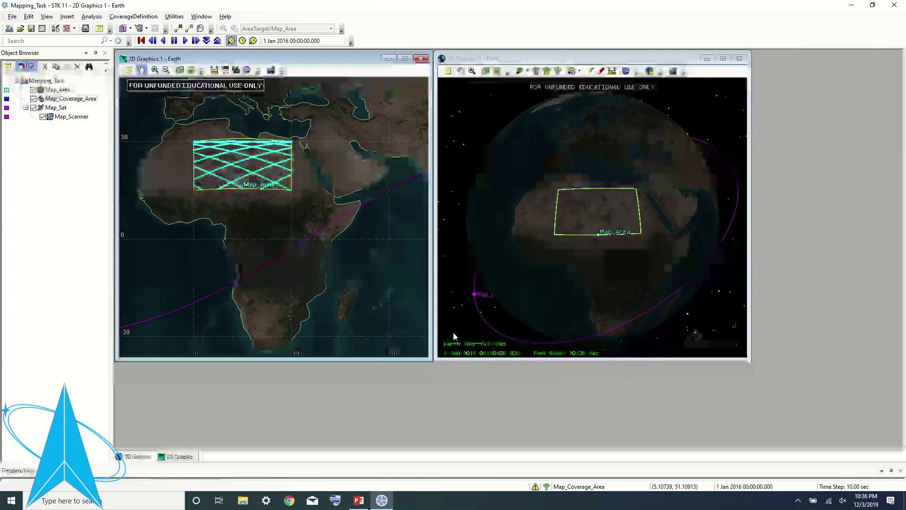